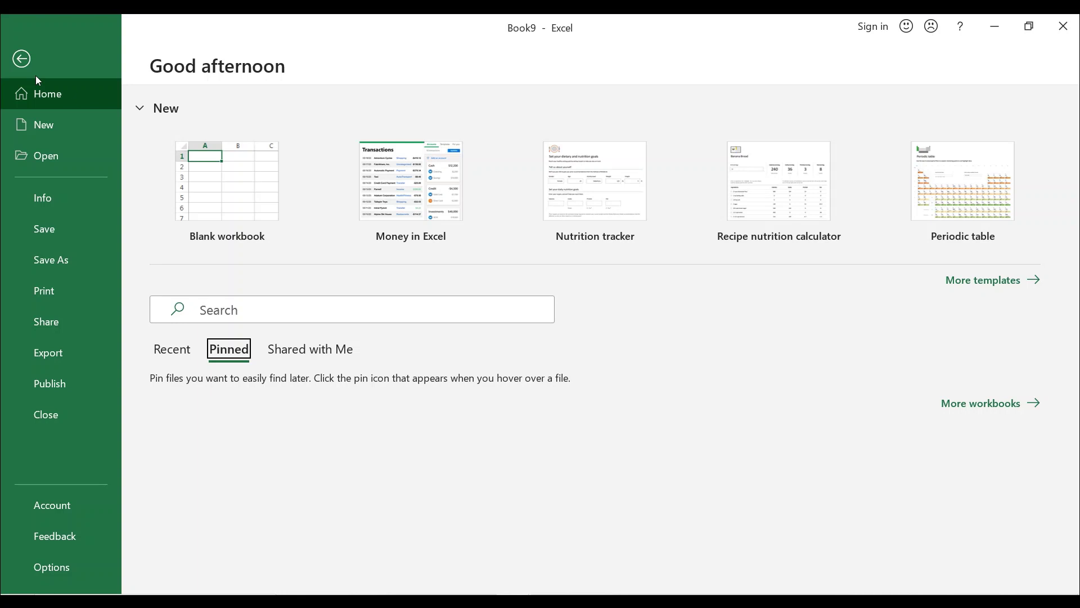
# Go to the New workbook page, browse the Business template results, then return to the main gallery.
pyautogui.click(65, 130)
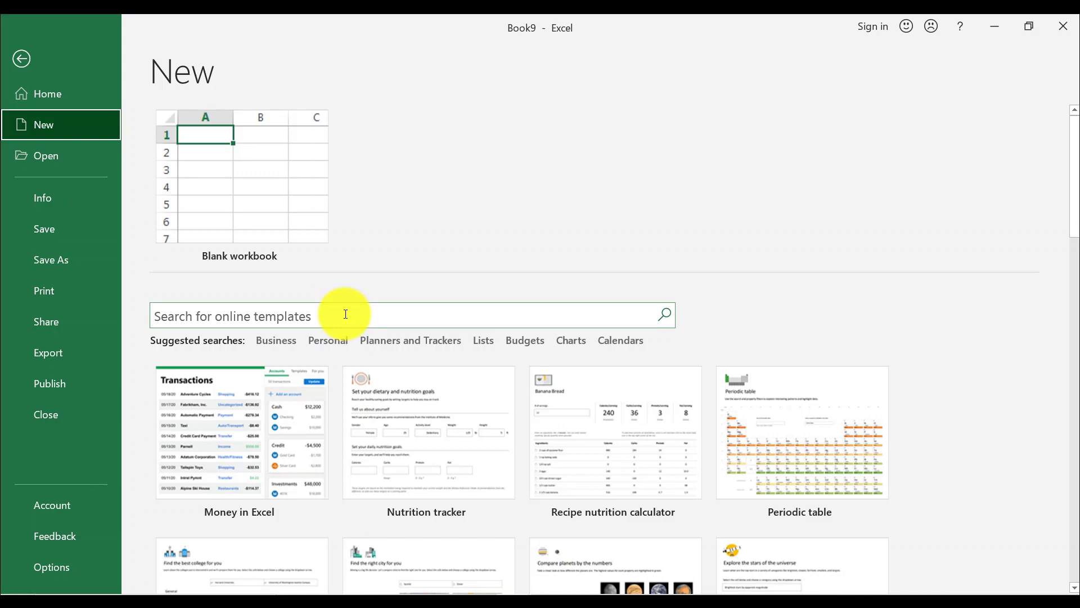
pyautogui.click(288, 346)
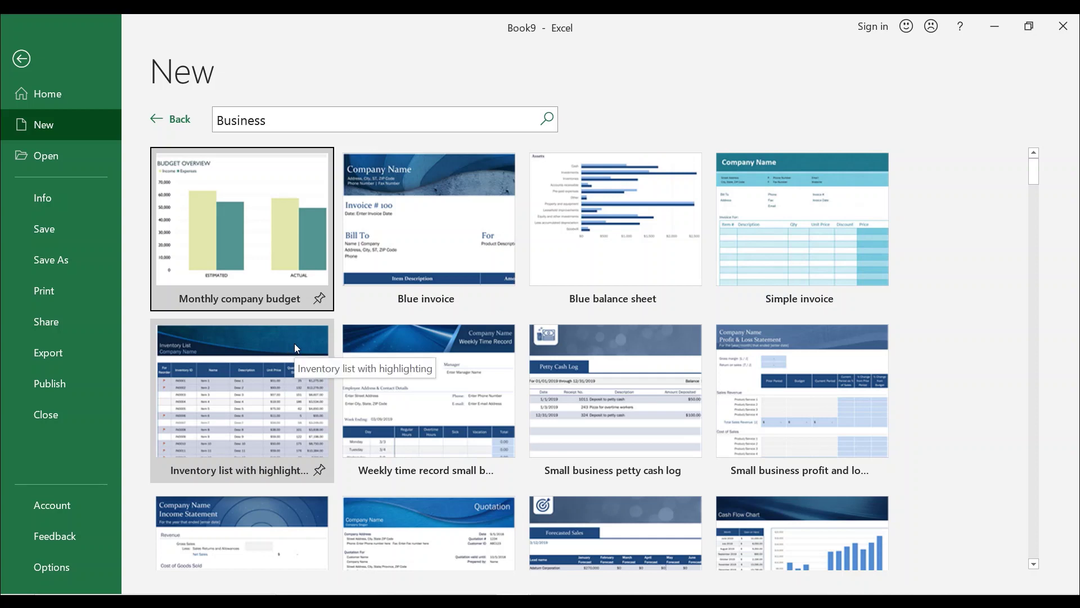
pyautogui.scroll(-1, 296, 346)
pyautogui.scroll(-4, 295, 345)
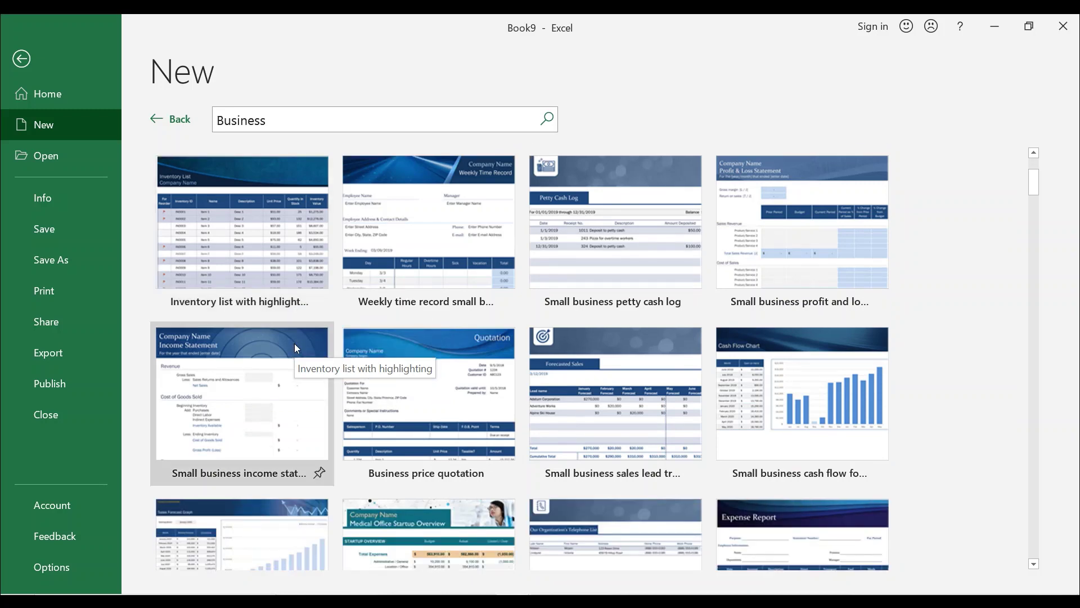
pyautogui.scroll(-2, 295, 347)
pyautogui.scroll(1, 294, 347)
pyautogui.scroll(-1, 295, 347)
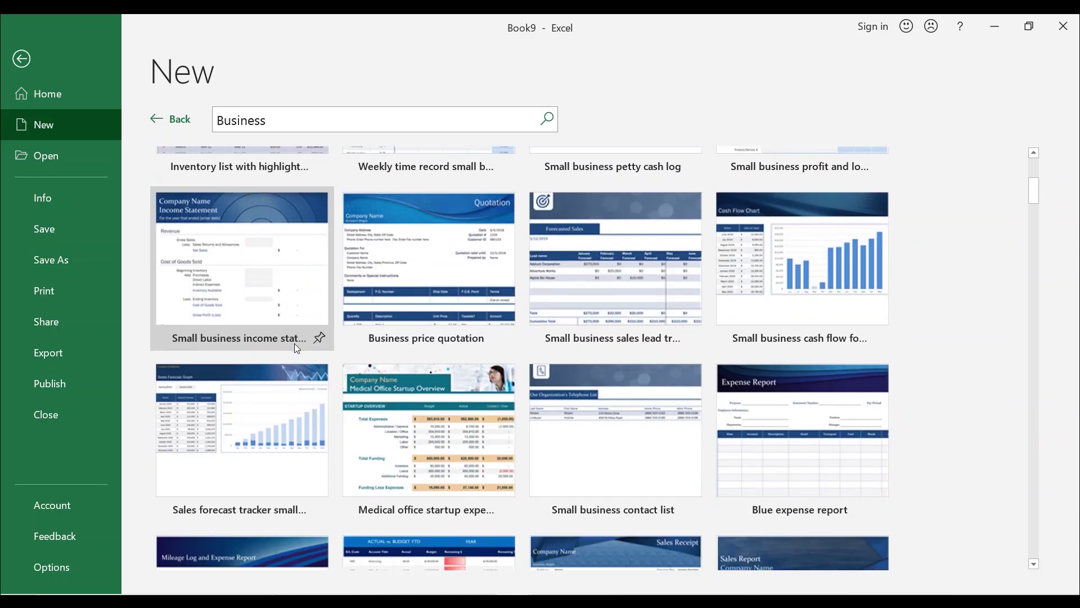
pyautogui.scroll(1, 295, 348)
pyautogui.scroll(5, 295, 348)
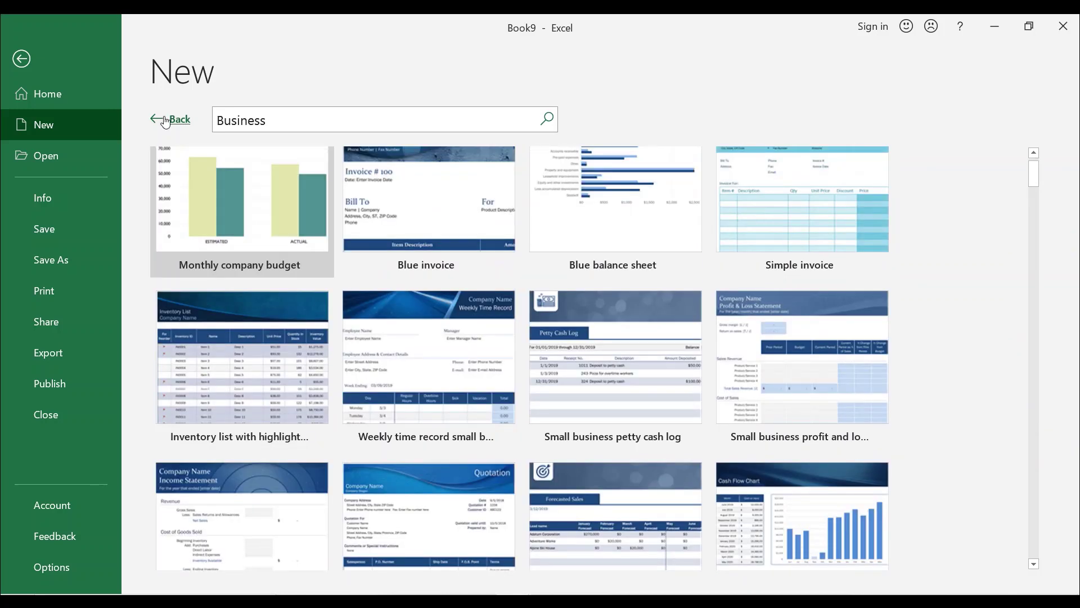
pyautogui.click(165, 122)
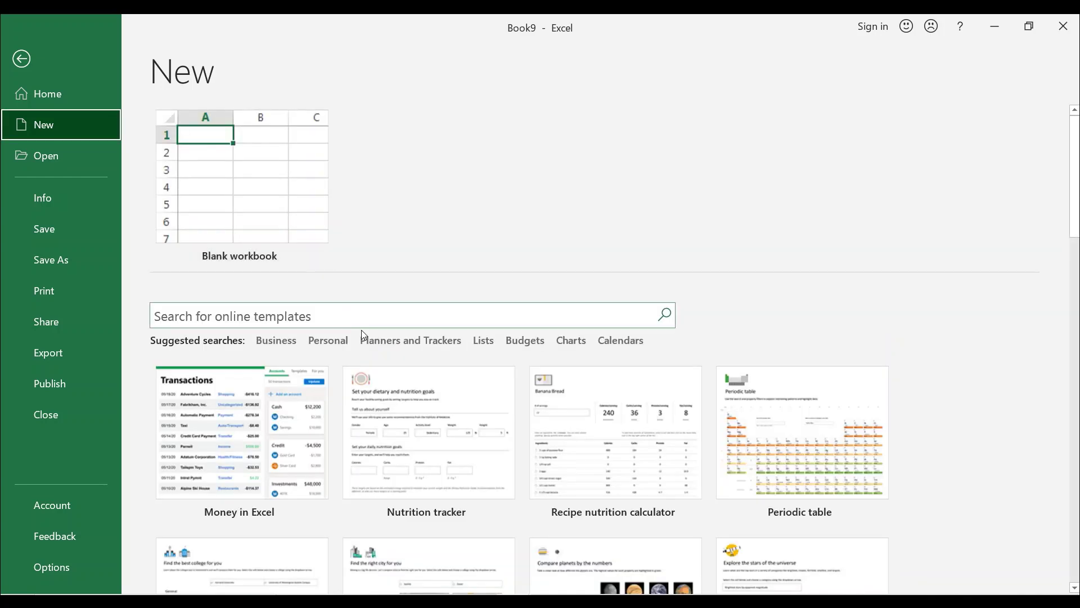
# Browse the Personal template results, then return to the main template gallery.
pyautogui.click(336, 343)
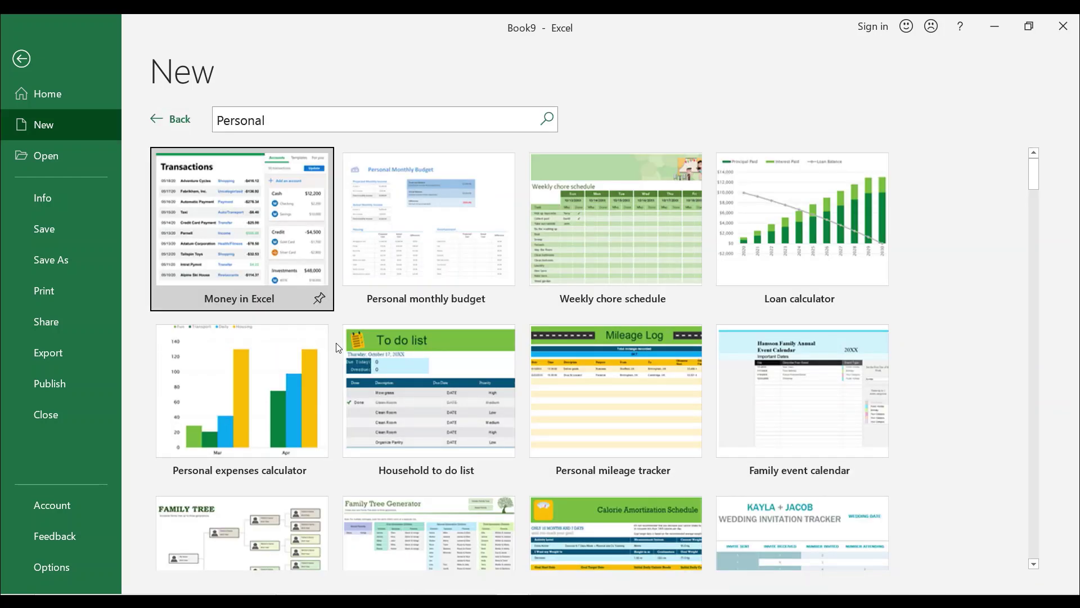
pyautogui.scroll(-3, 336, 344)
pyautogui.scroll(-1, 337, 347)
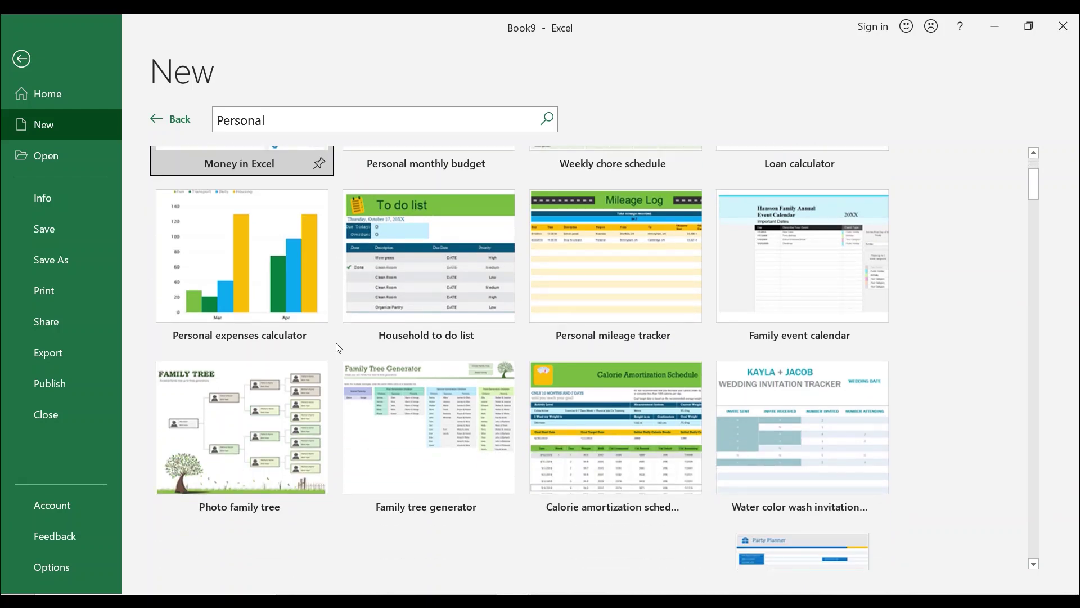
pyautogui.scroll(4, 337, 348)
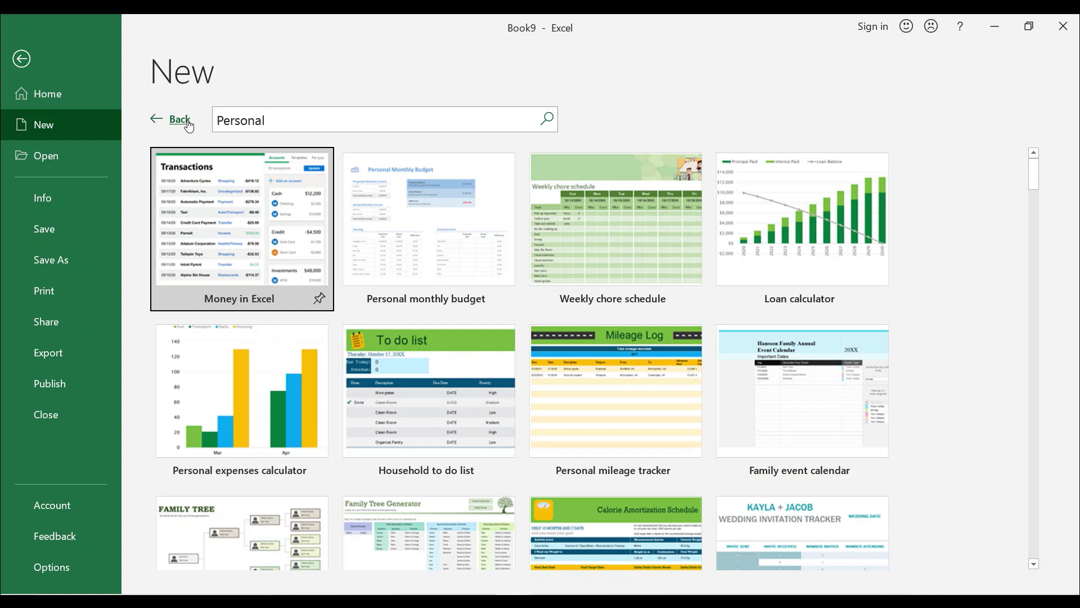
pyautogui.click(187, 121)
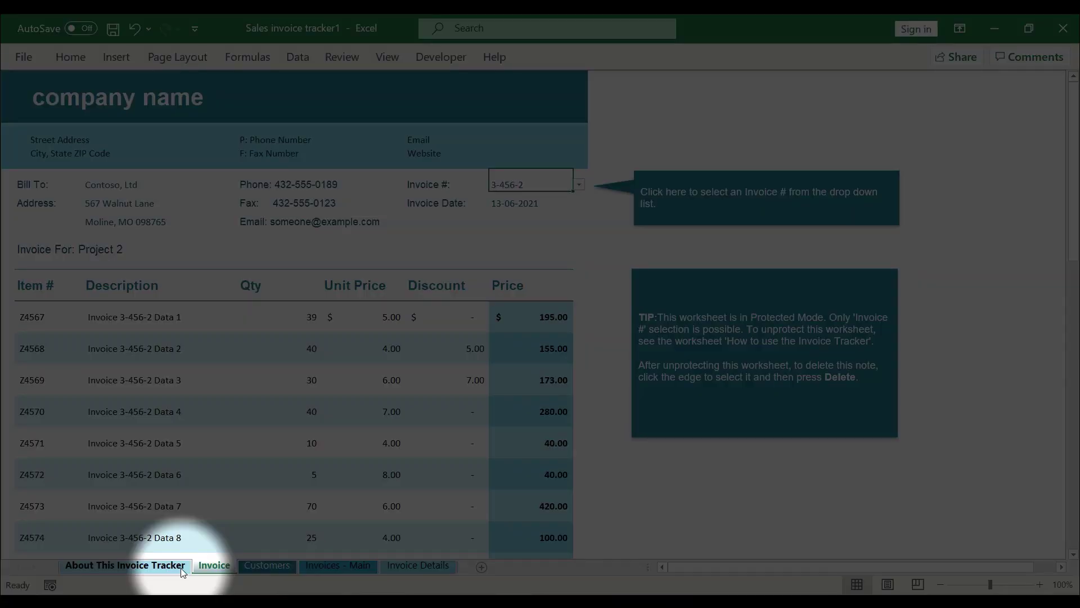
pyautogui.click(181, 568)
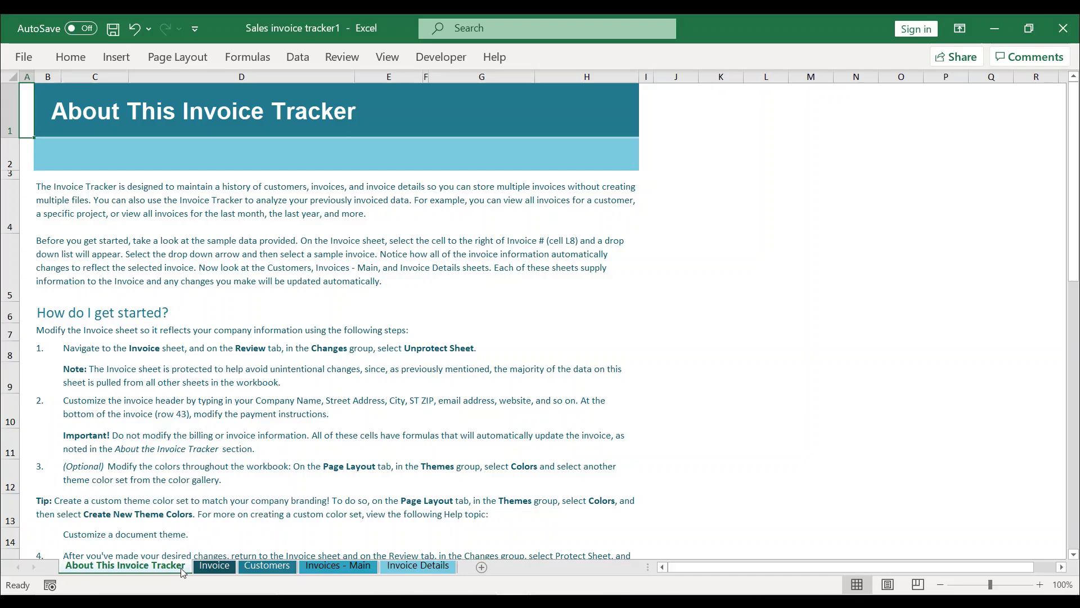
pyautogui.scroll(-5, 224, 307)
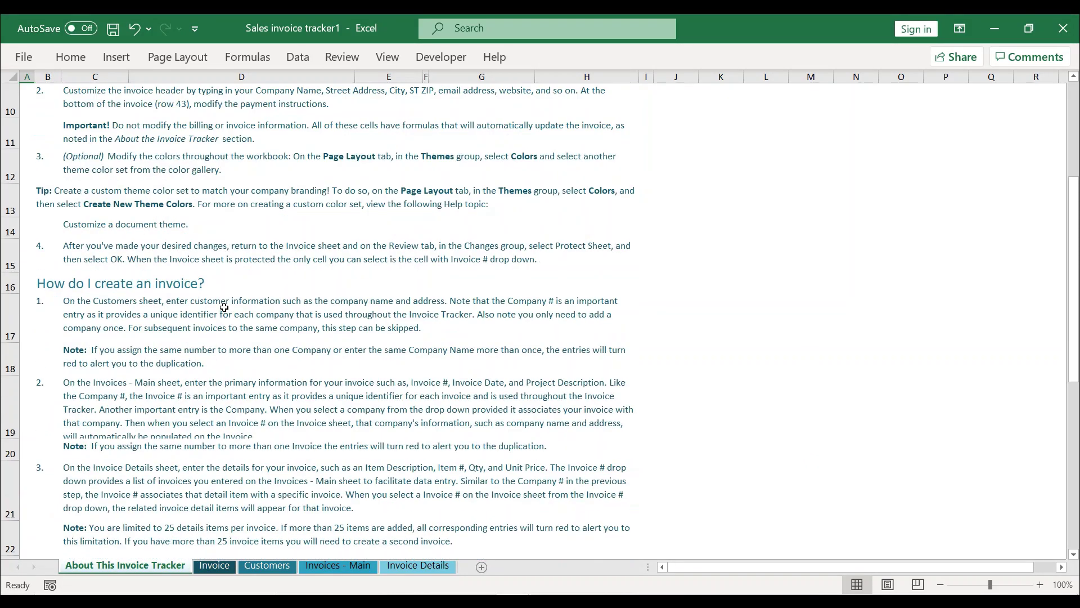
pyautogui.scroll(-3, 224, 307)
pyautogui.scroll(1, 223, 307)
pyautogui.scroll(2, 224, 308)
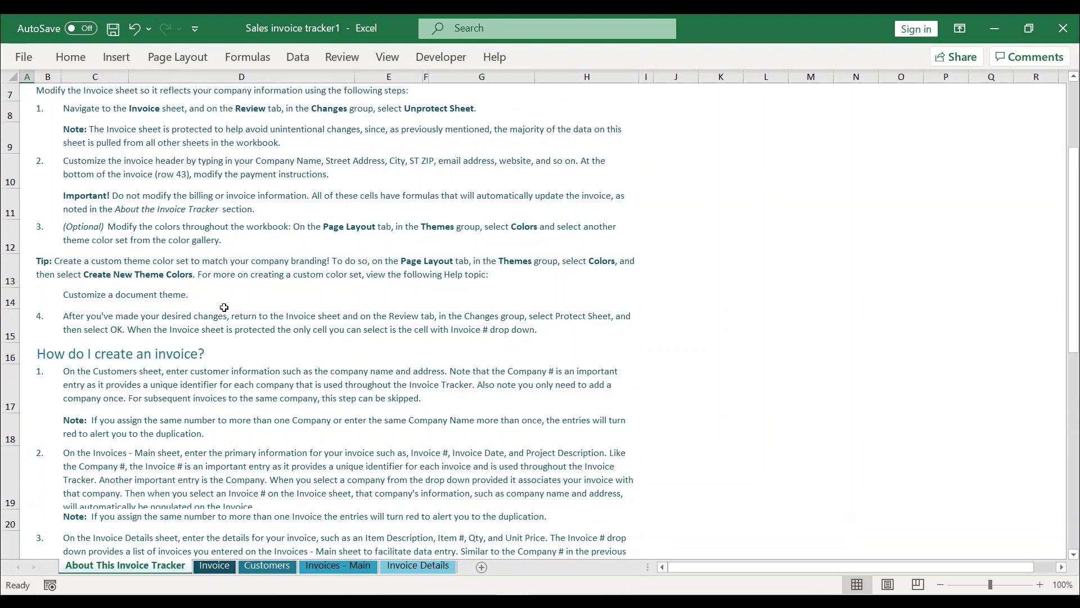
pyautogui.scroll(1, 224, 307)
pyautogui.scroll(-2, 224, 307)
pyautogui.scroll(-3, 236, 394)
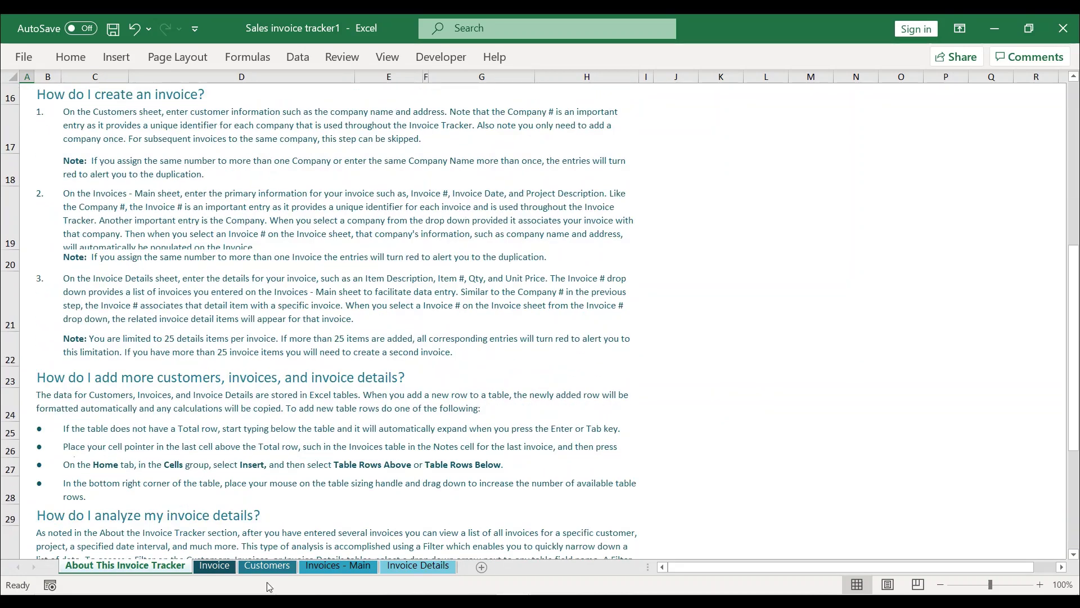
pyautogui.click(213, 566)
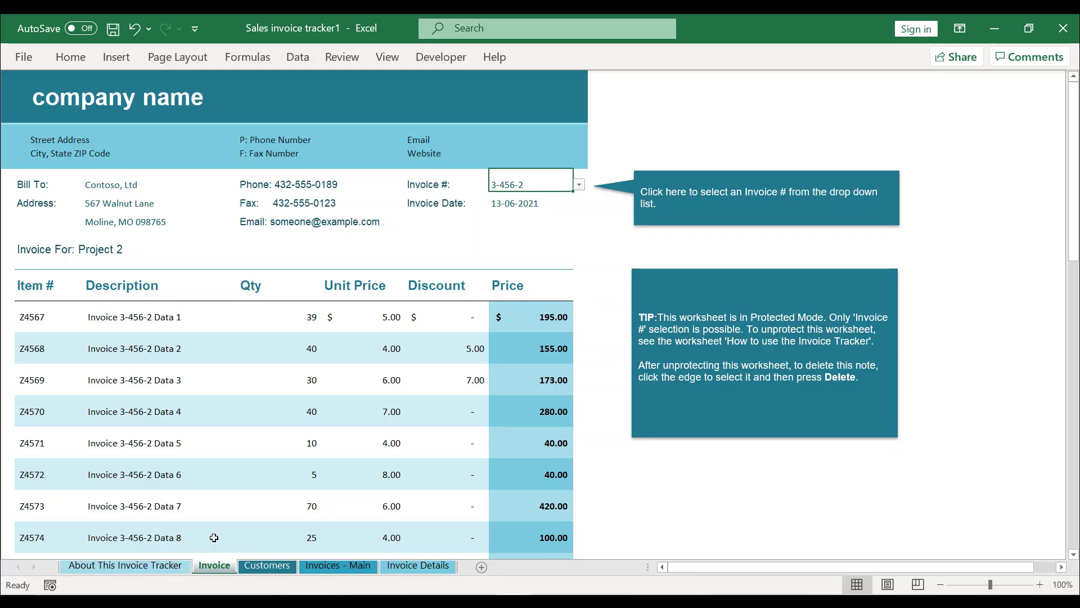
pyautogui.click(76, 141)
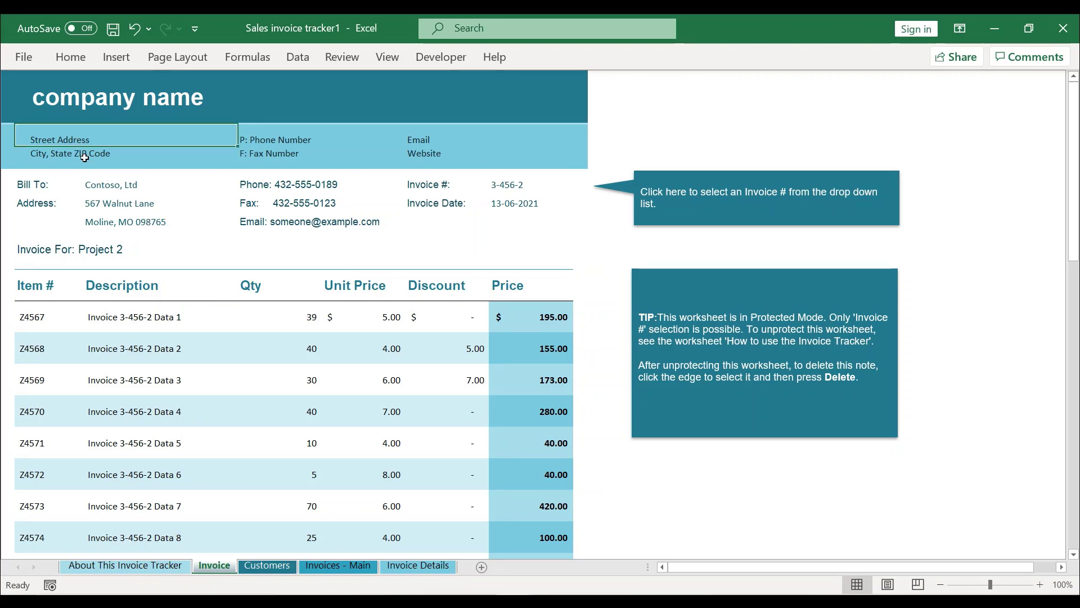
pyautogui.click(85, 157)
pyautogui.click(267, 160)
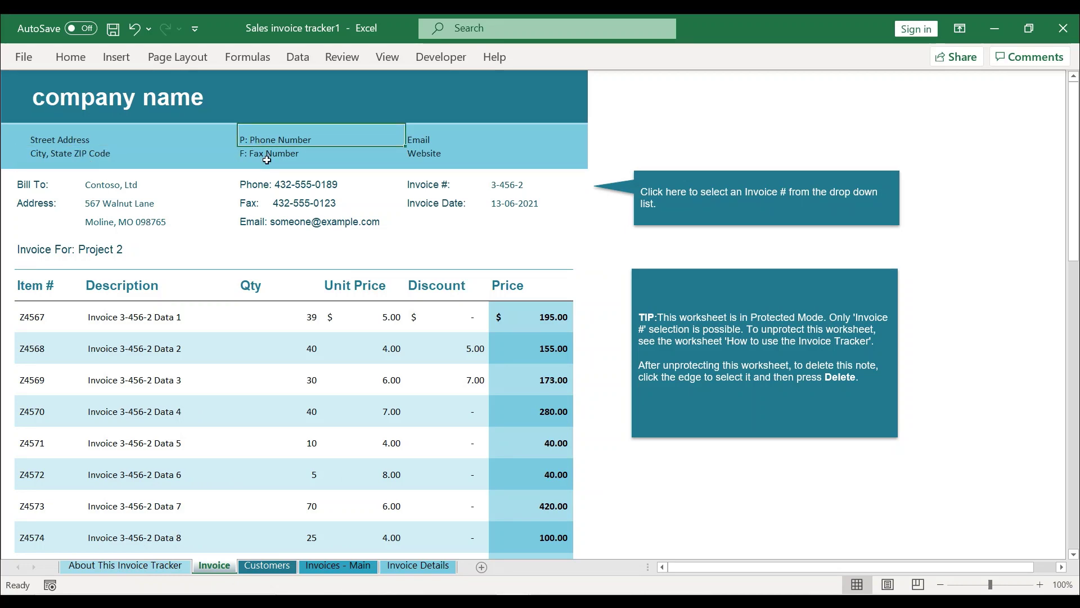
pyautogui.click(433, 144)
pyautogui.click(434, 156)
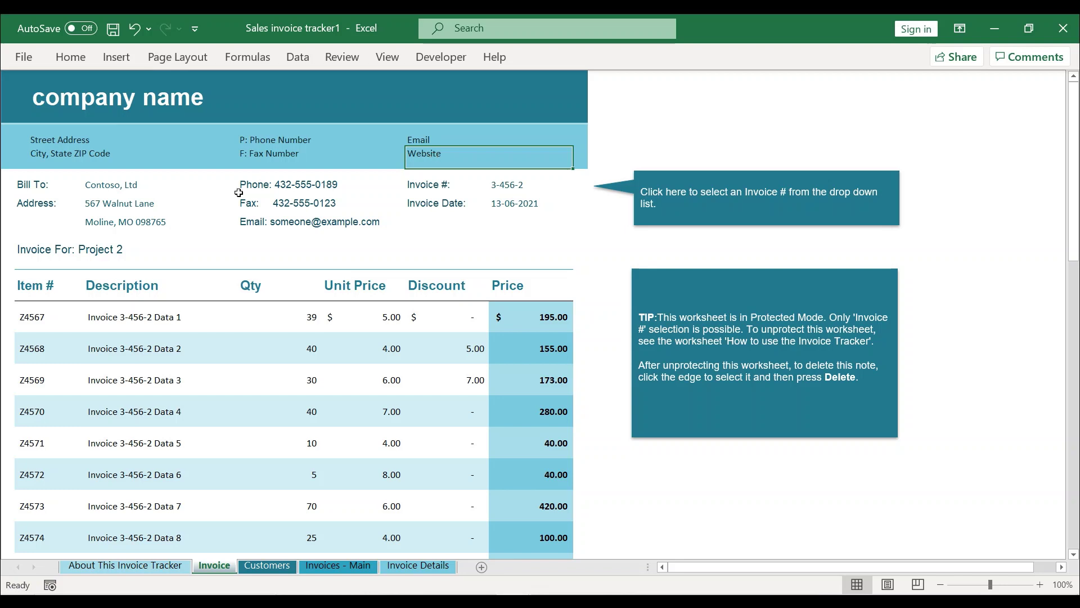
pyautogui.click(132, 190)
pyautogui.click(130, 204)
pyautogui.click(131, 221)
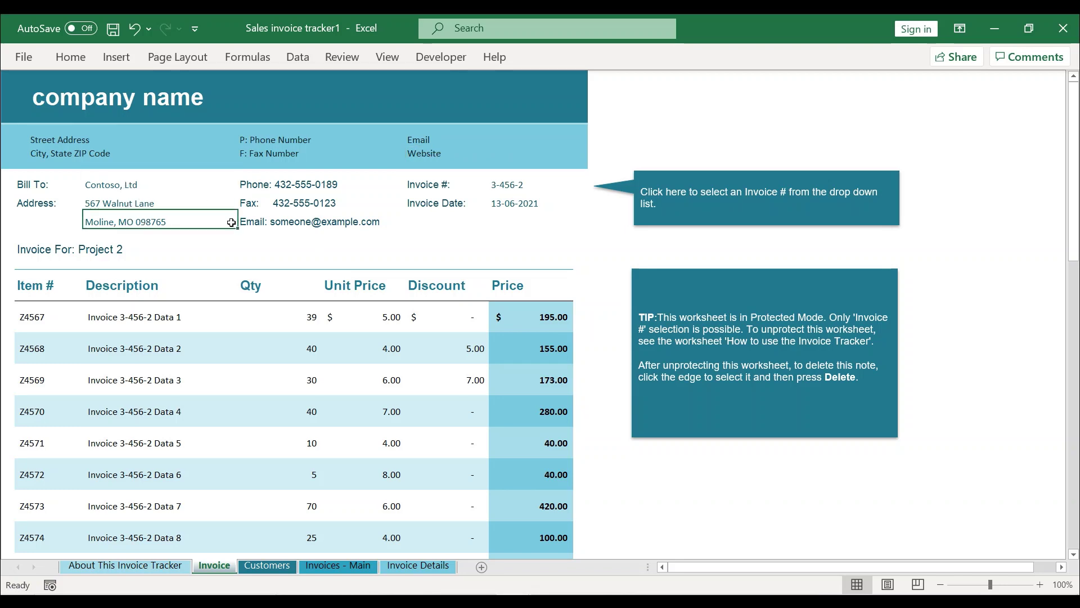
pyautogui.click(295, 219)
pyautogui.click(301, 202)
pyautogui.click(309, 186)
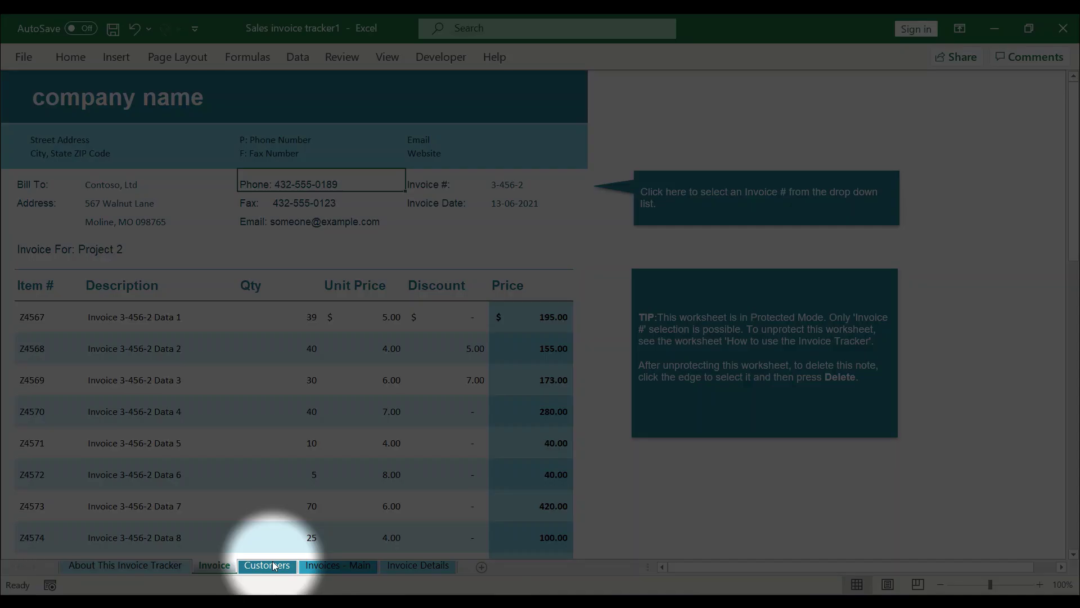
# View the Customers, Invoices - Main and Invoice Details sheets, then return to Invoice.
pyautogui.click(272, 566)
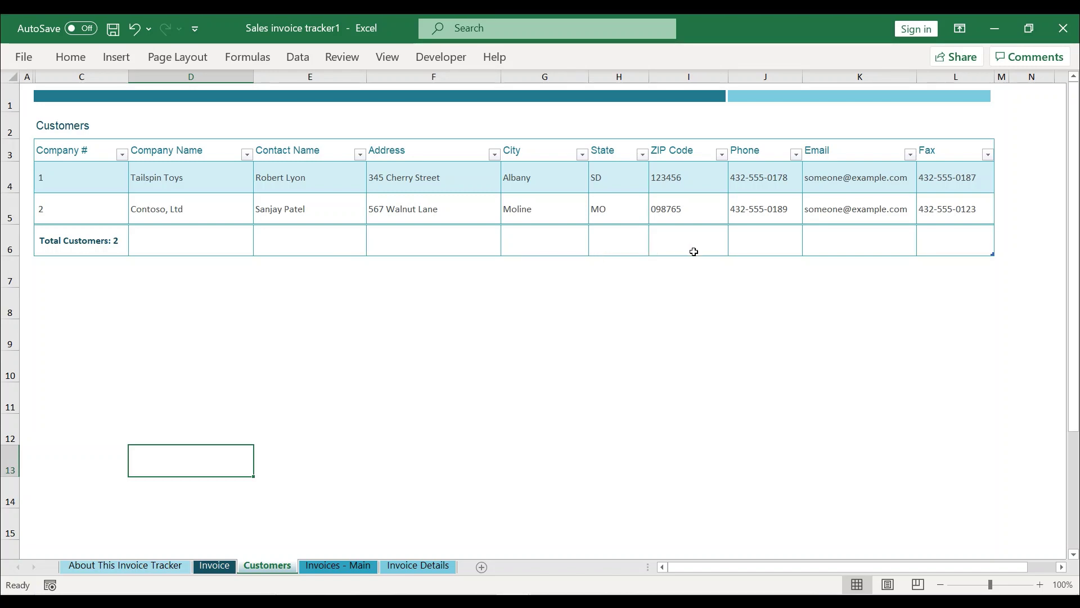
pyautogui.hotkey('ctrl', 'pagedown')
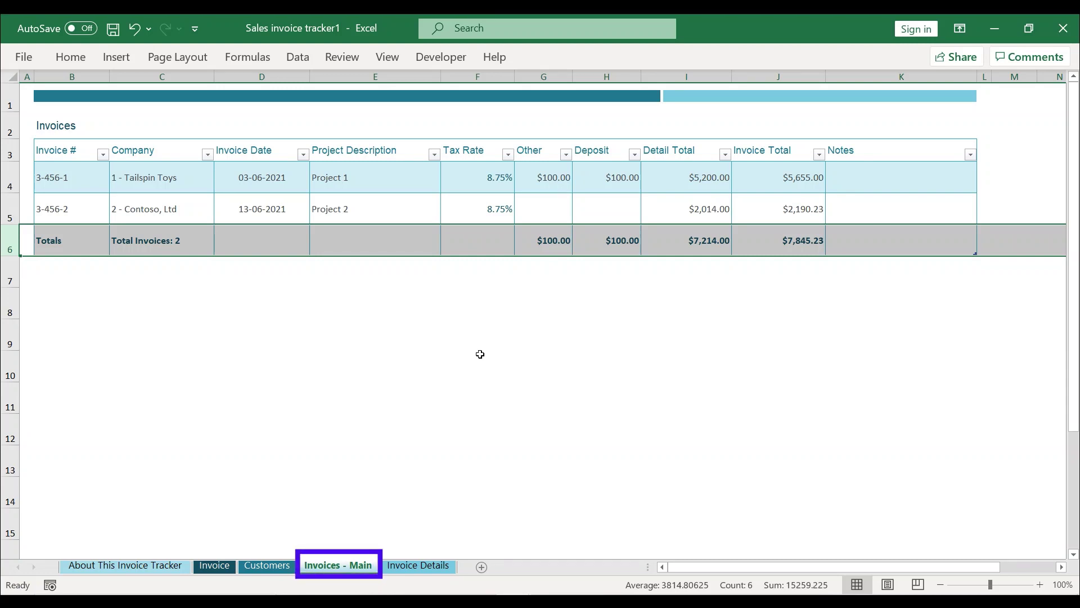
pyautogui.hotkey('ctrl', 'pagedown')
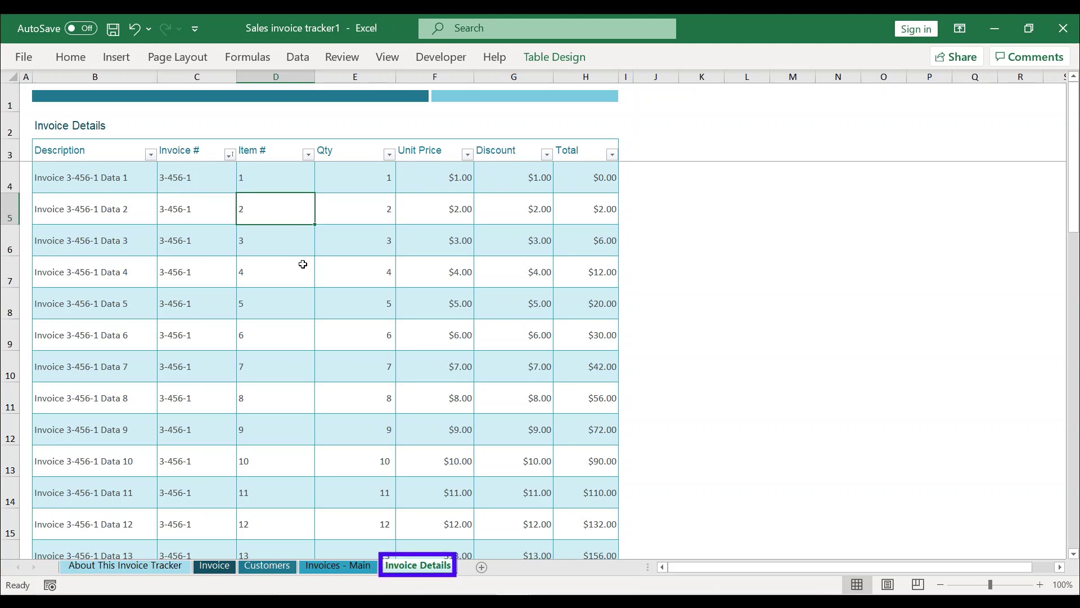
pyautogui.click(225, 567)
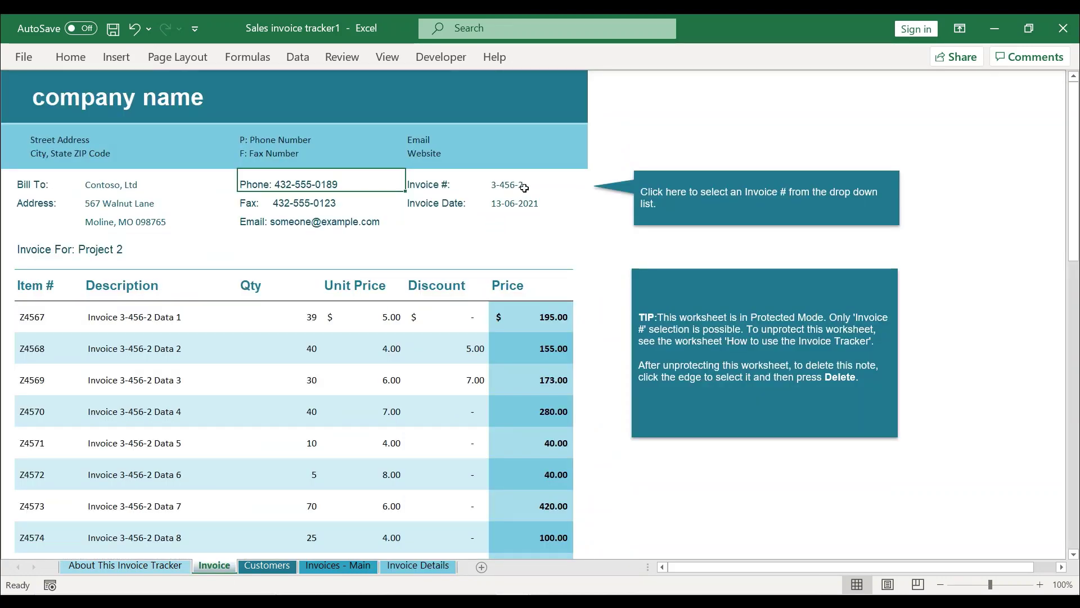
# Set the Invoice # to 3-456-1, then switch it back to 3-456-2.
pyautogui.click(523, 185)
pyautogui.click(617, 179)
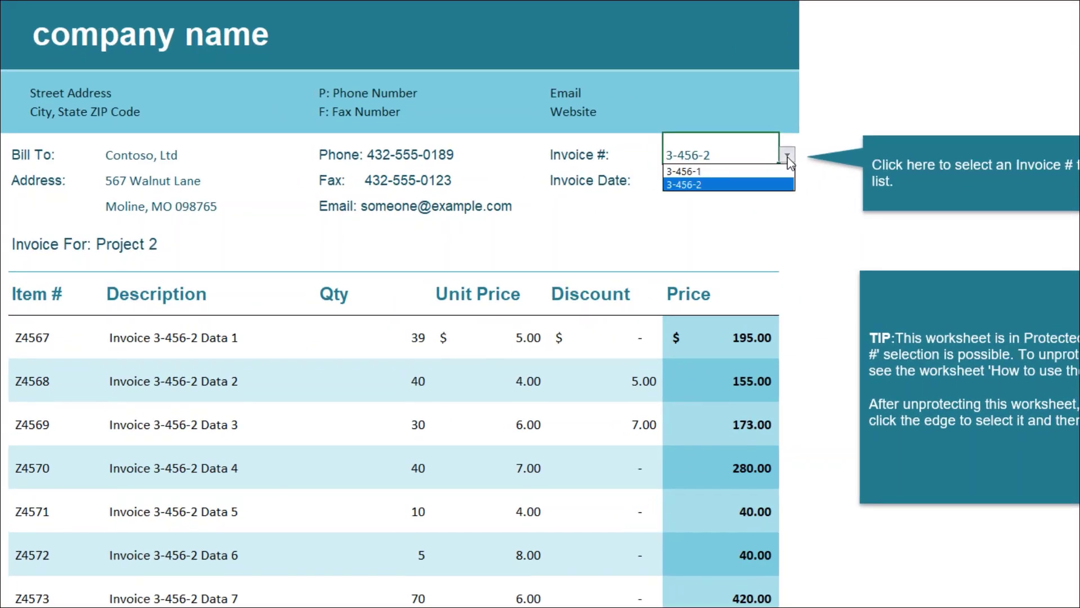
pyautogui.click(605, 192)
pyautogui.hotkey('ctrl', 'z')
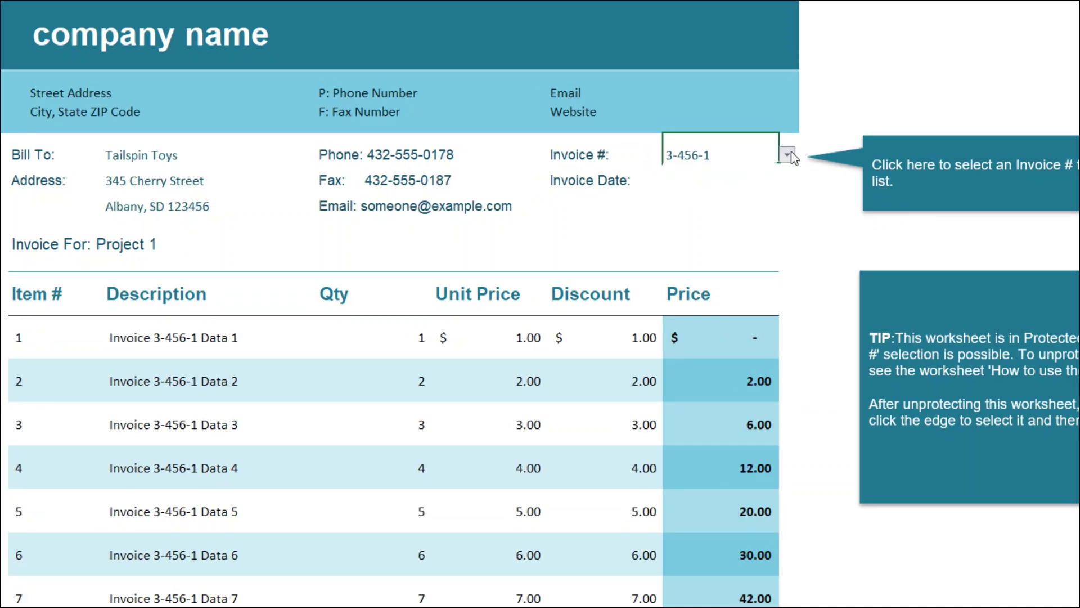
pyautogui.click(786, 155)
pyautogui.click(750, 185)
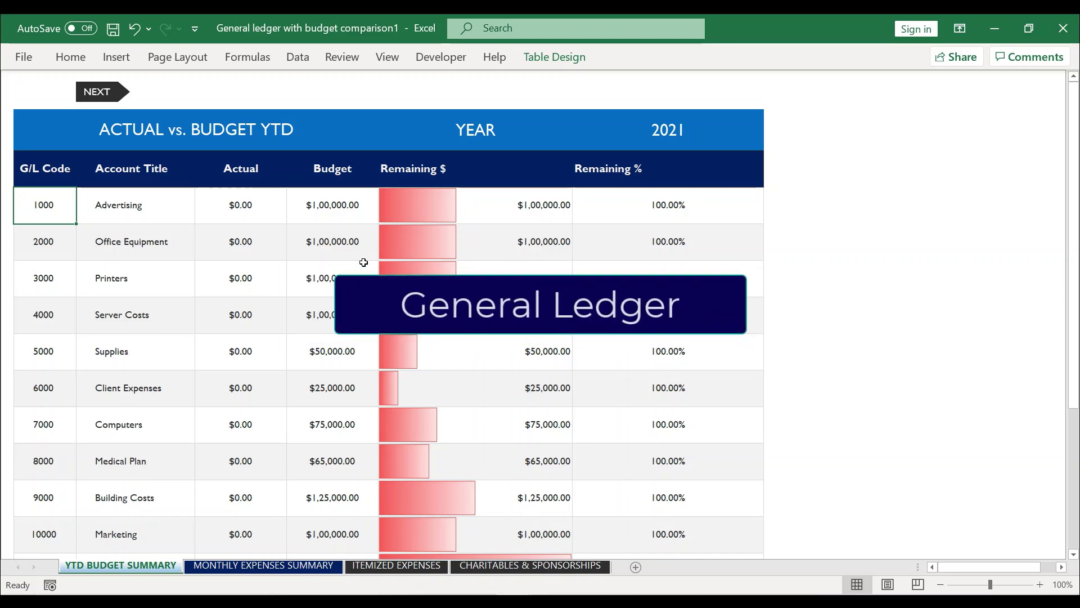
# View the Monthly Expenses Summary, Itemized Expenses and Charitables & Sponsorships sheets, then go back to Monthly Expenses Summary.
pyautogui.click(332, 571)
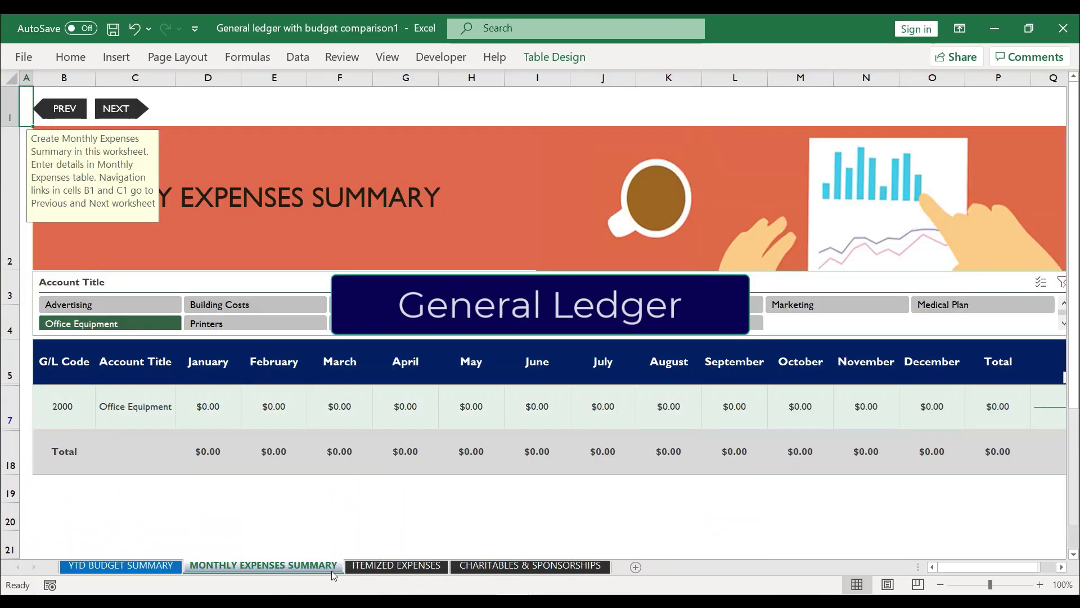
pyautogui.click(407, 566)
pyautogui.click(465, 567)
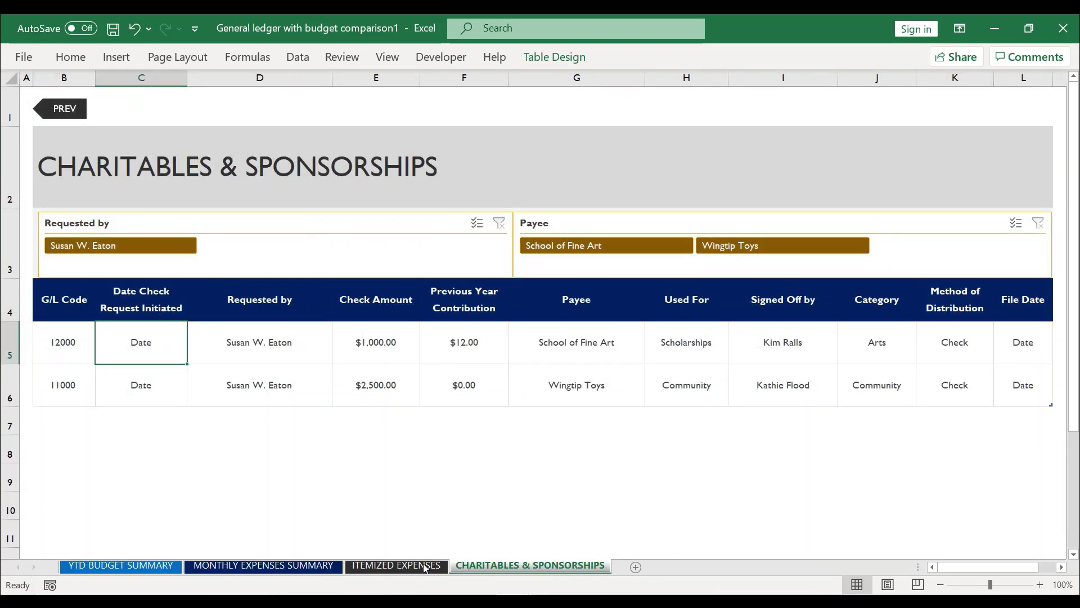
pyautogui.click(397, 566)
pyautogui.click(309, 566)
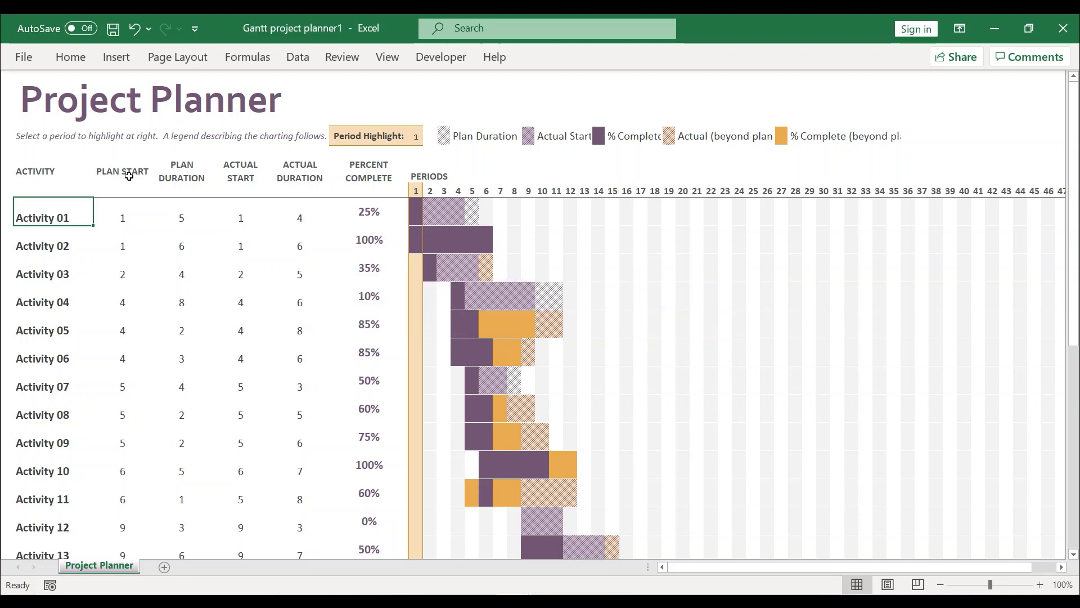
# Show the input hints for PLAN START, PLAN DURATION, ACTUAL START, ACTUAL DURATION and PERCENT COMPLETE.
pyautogui.click(131, 170)
pyautogui.click(188, 180)
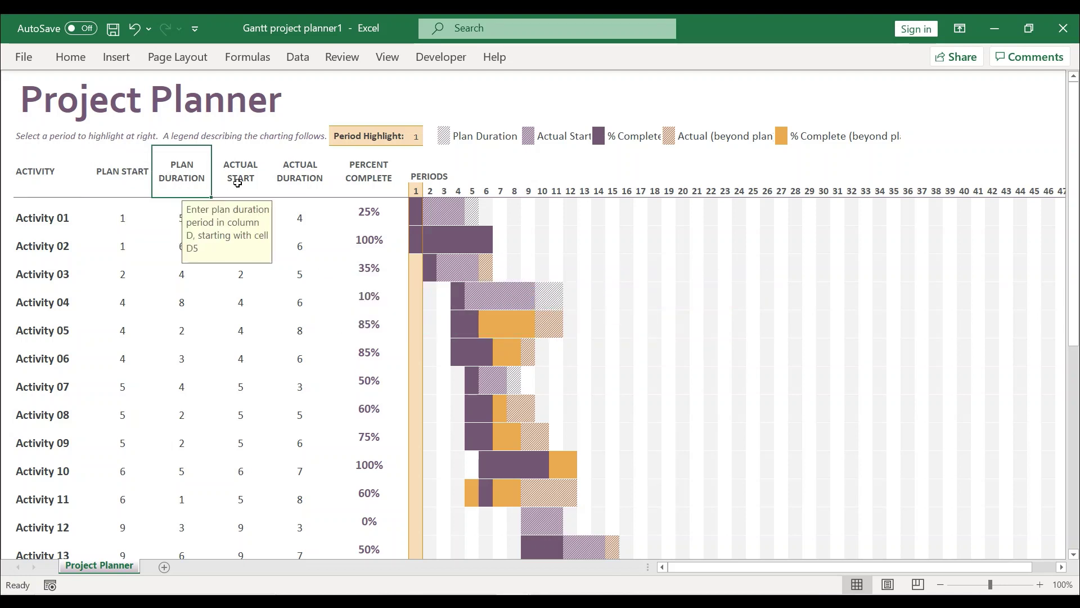
pyautogui.click(241, 177)
pyautogui.click(297, 180)
pyautogui.click(369, 182)
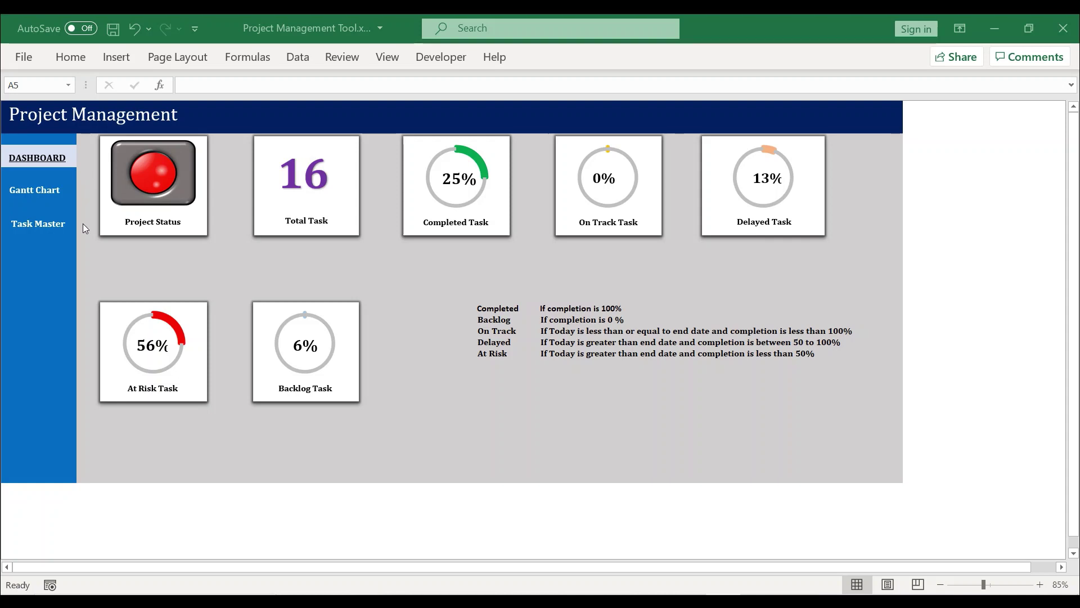
# Use the dashboard's left-panel buttons to view the Gantt Chart, then the Task Master list.
pyautogui.click(184, 240)
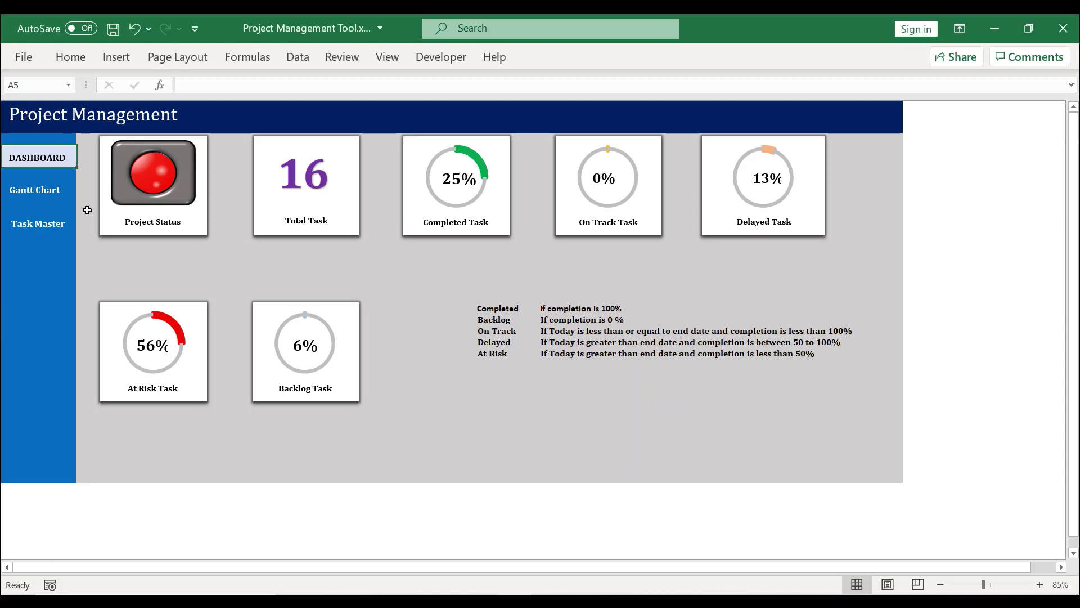
pyautogui.click(37, 191)
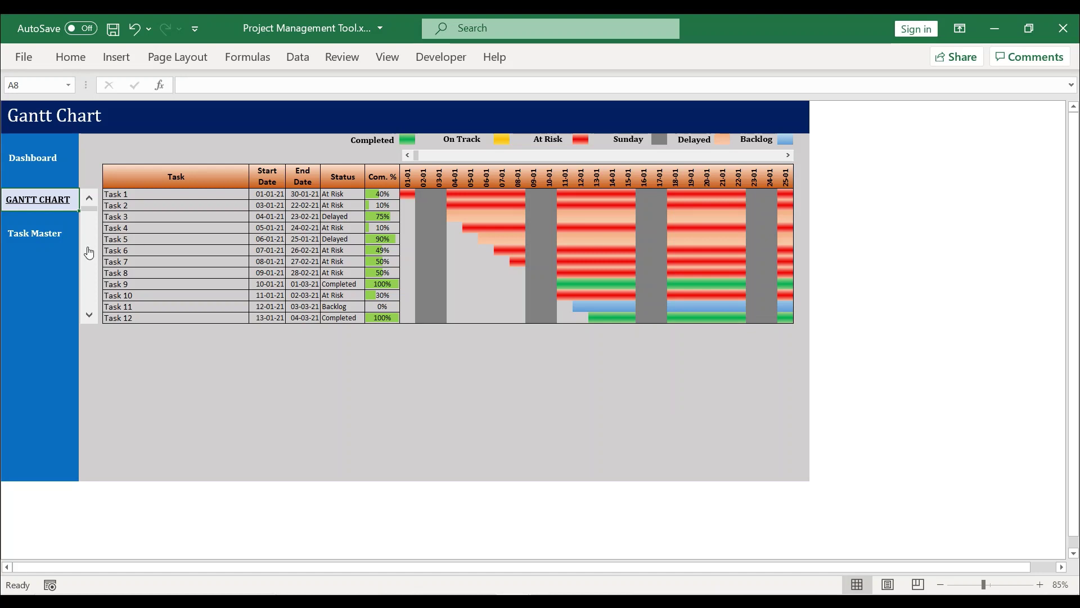
pyautogui.click(35, 235)
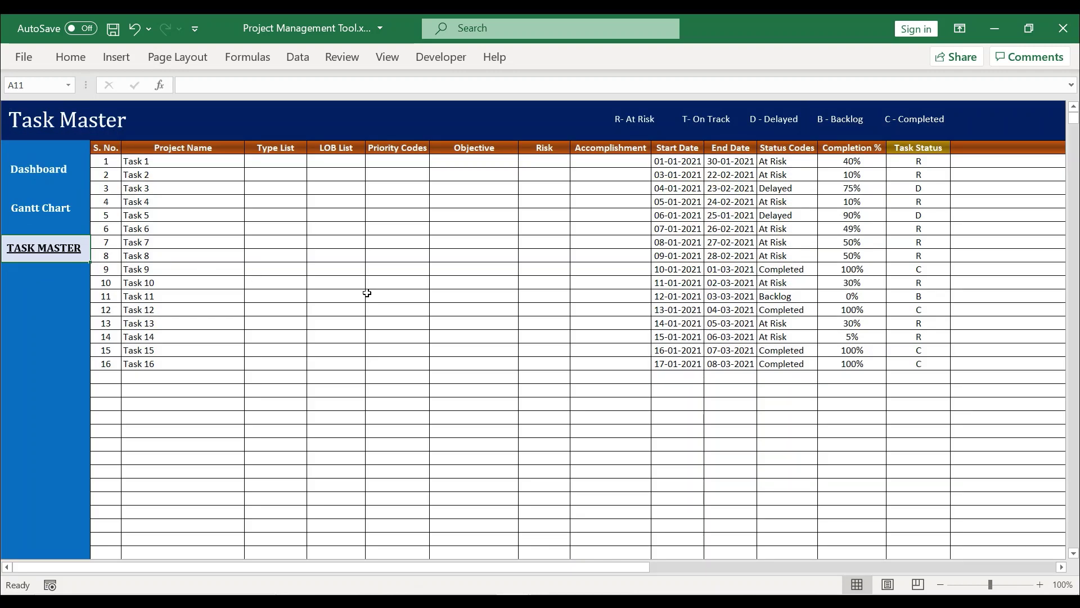